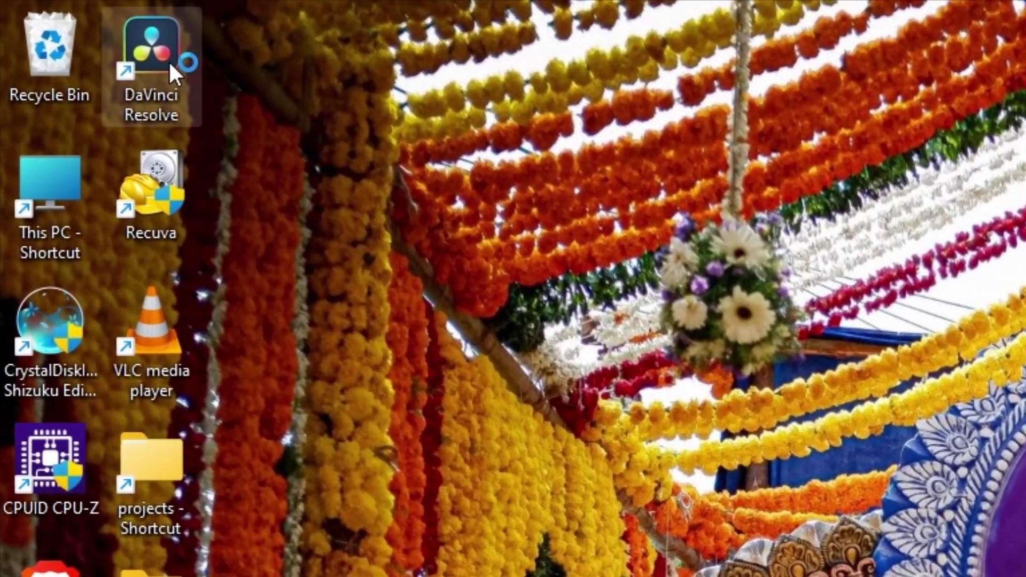
# Launch Resolve and import popcorn_-_37441 (Original).mp4 from the time code folder, keeping the frame rate.
pyautogui.doubleClick(67, 24)
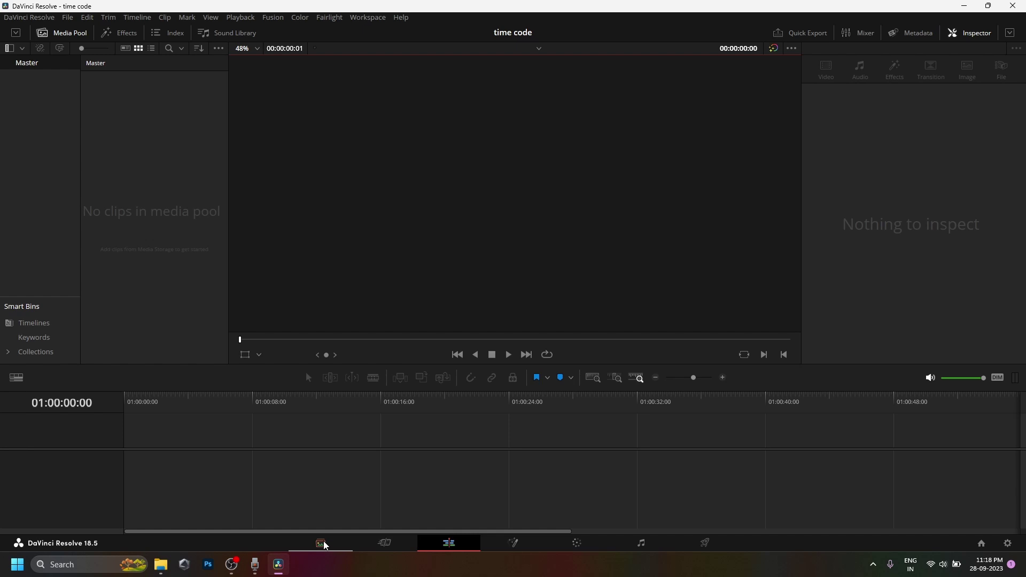
pyautogui.click(323, 543)
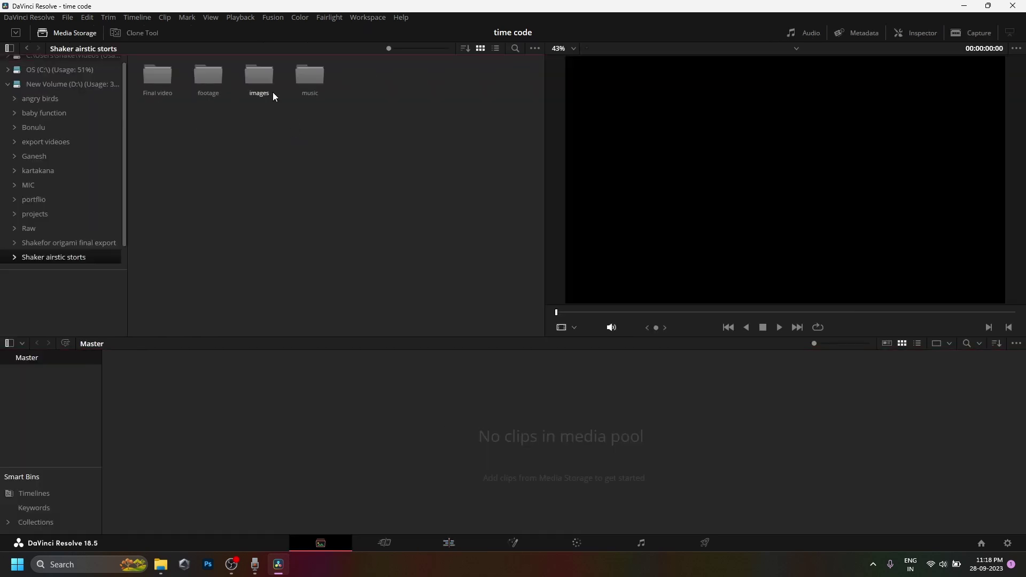
pyautogui.doubleClick(208, 74)
pyautogui.doubleClick(209, 75)
pyautogui.moveTo(157, 75); pyautogui.dragTo(194, 412)
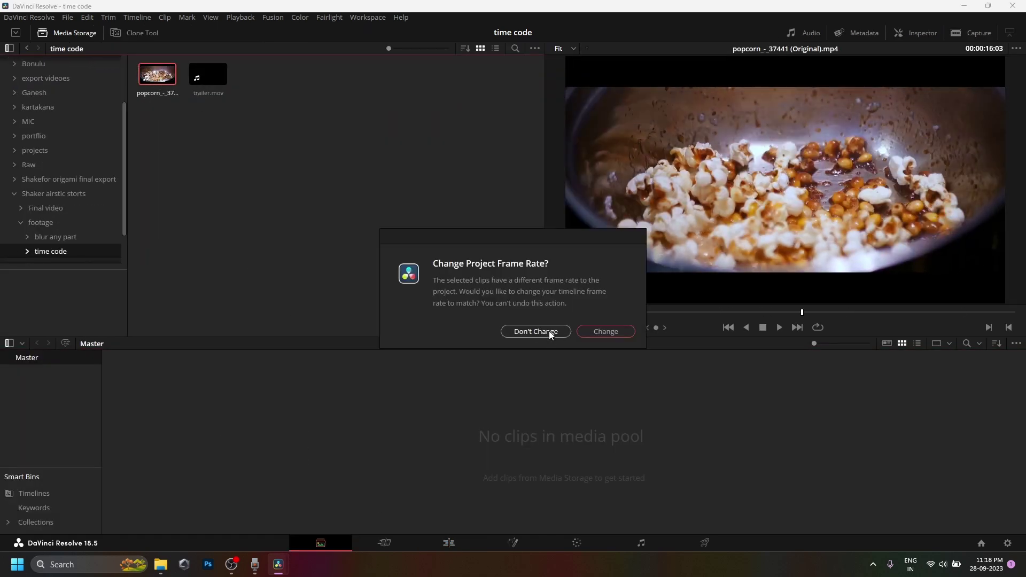
pyautogui.click(549, 332)
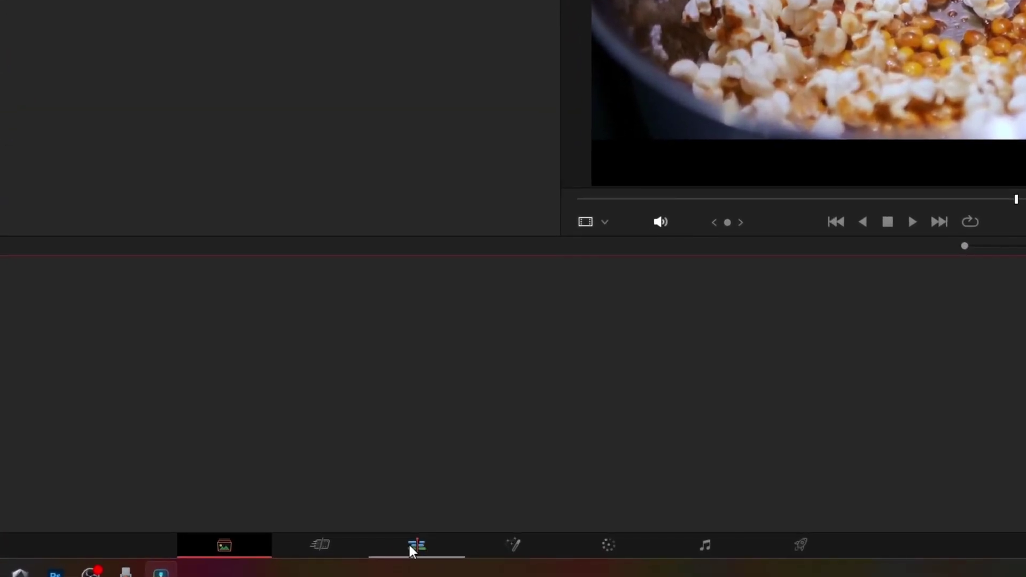
pyautogui.click(411, 548)
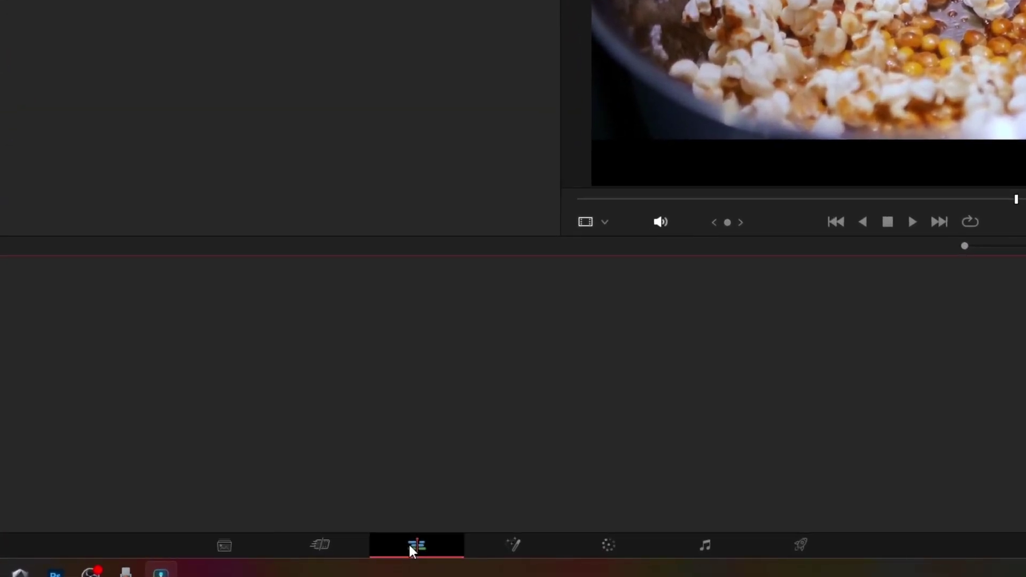
# Put the popcorn clip on Timeline 1 and add a Text+ title on V2 in Gobold Bold.
pyautogui.moveTo(126, 257); pyautogui.dragTo(87, 458)
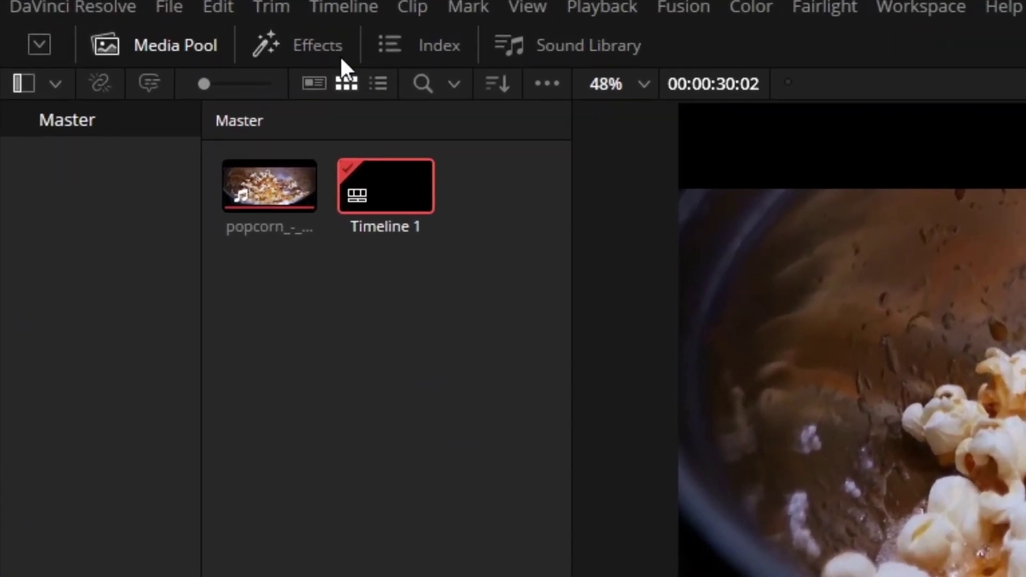
pyautogui.click(293, 45)
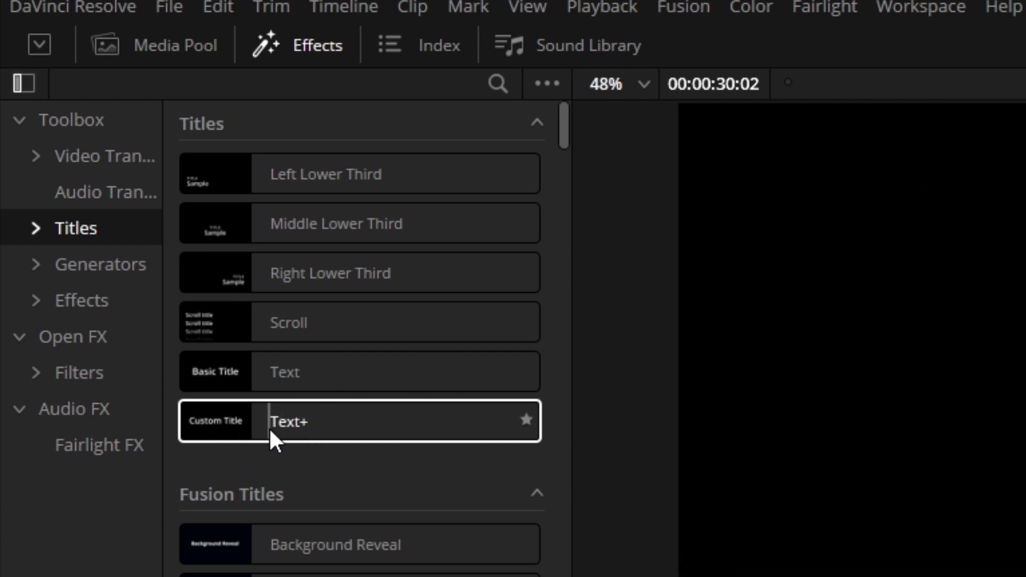
pyautogui.moveTo(280, 437); pyautogui.dragTo(187, 432)
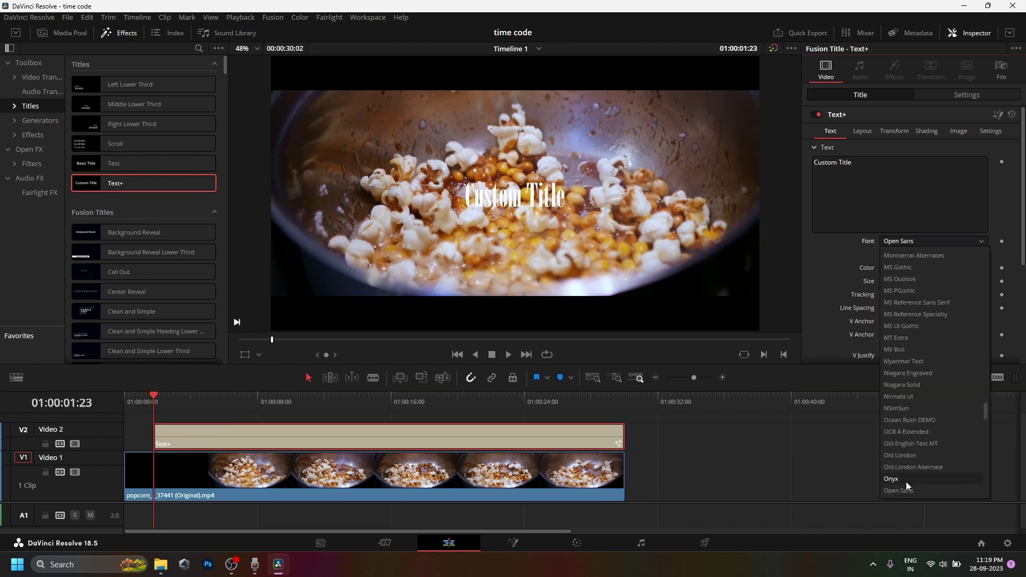
pyautogui.scroll(10, 911, 423)
pyautogui.click(912, 423)
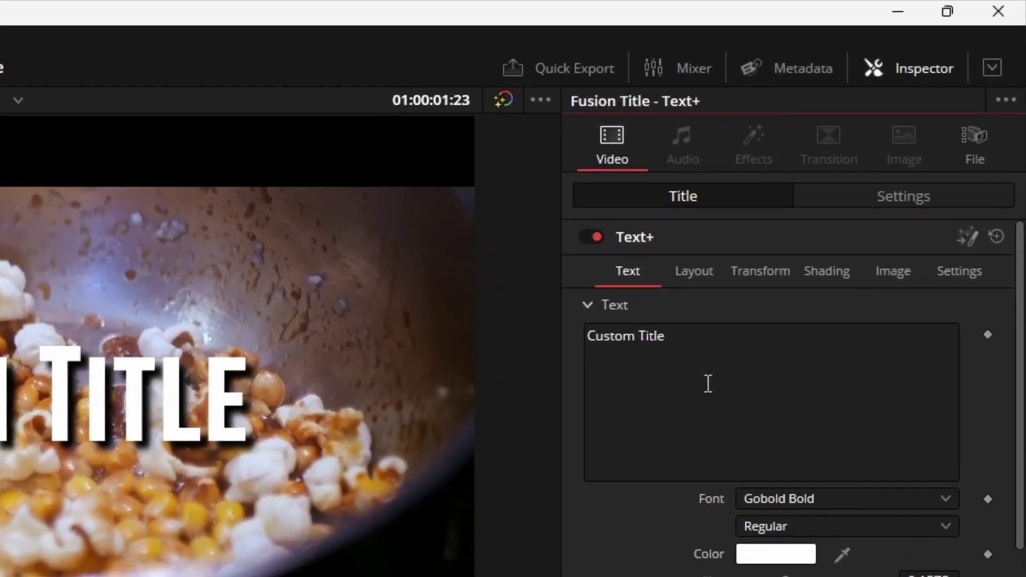
pyautogui.click(708, 384)
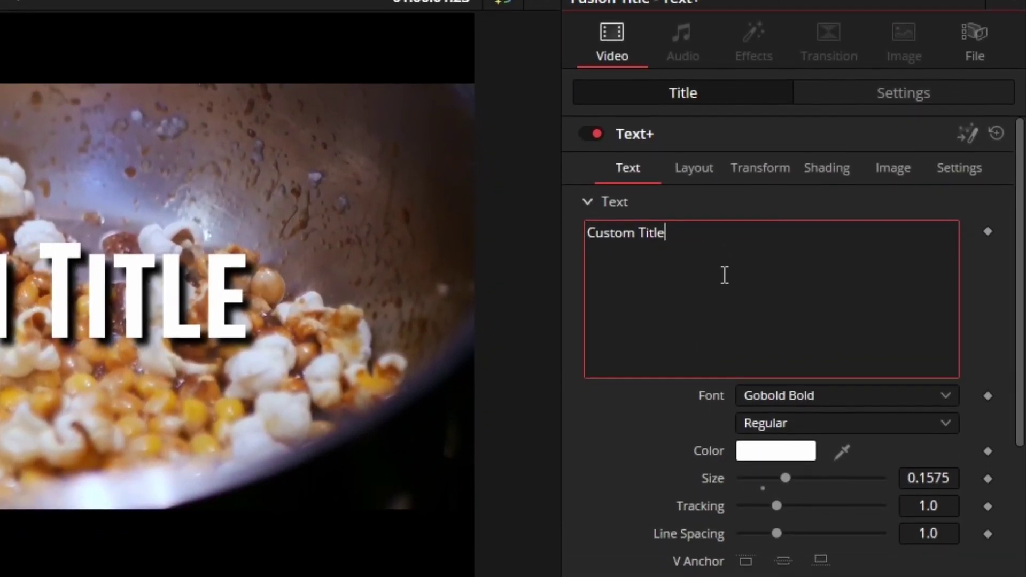
# Make the Text+ title show TimeCode, then play from just before it to watch it count.
pyautogui.rightClick(723, 307)
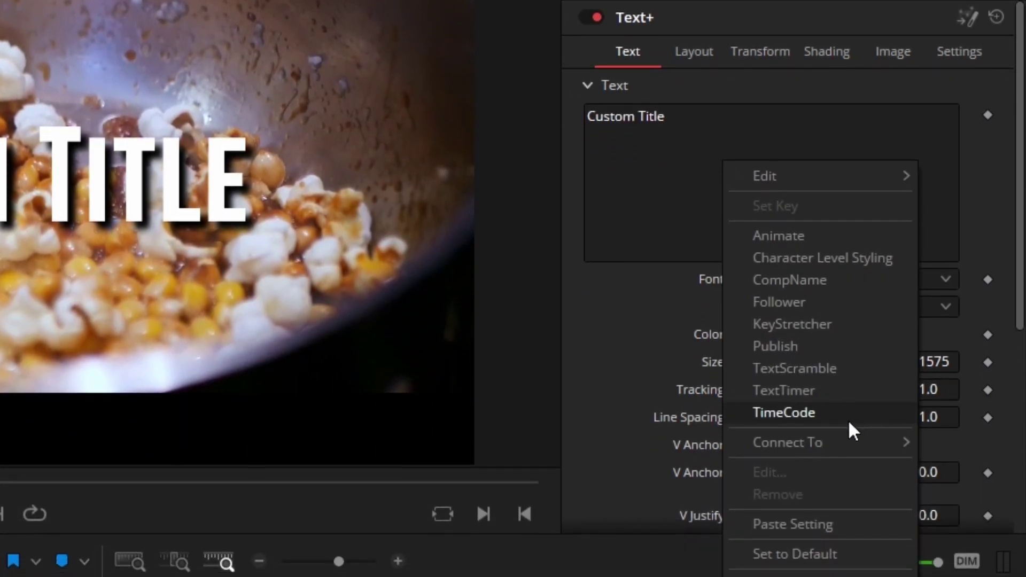
pyautogui.click(849, 431)
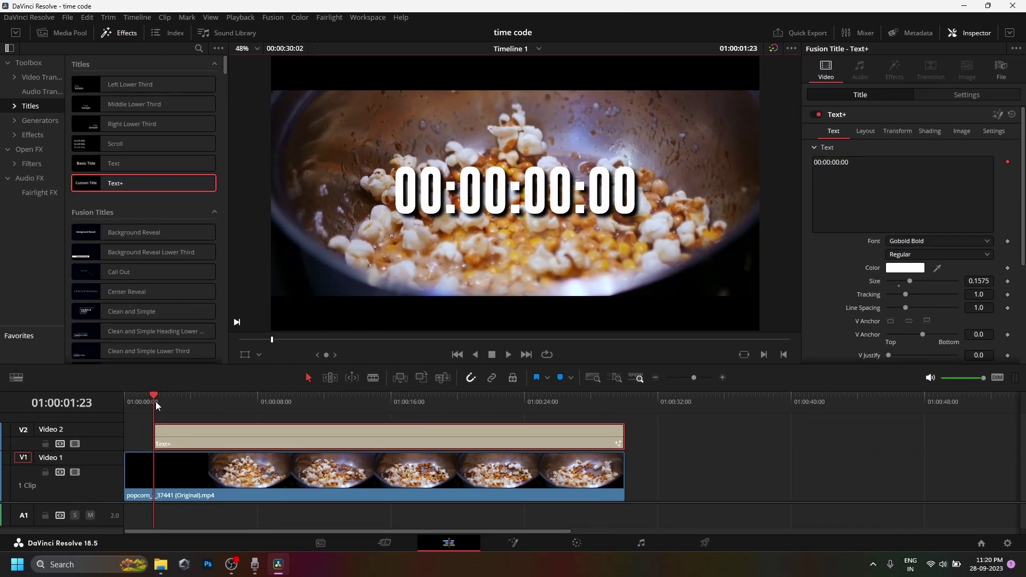
pyautogui.click(143, 396)
pyautogui.press('space')
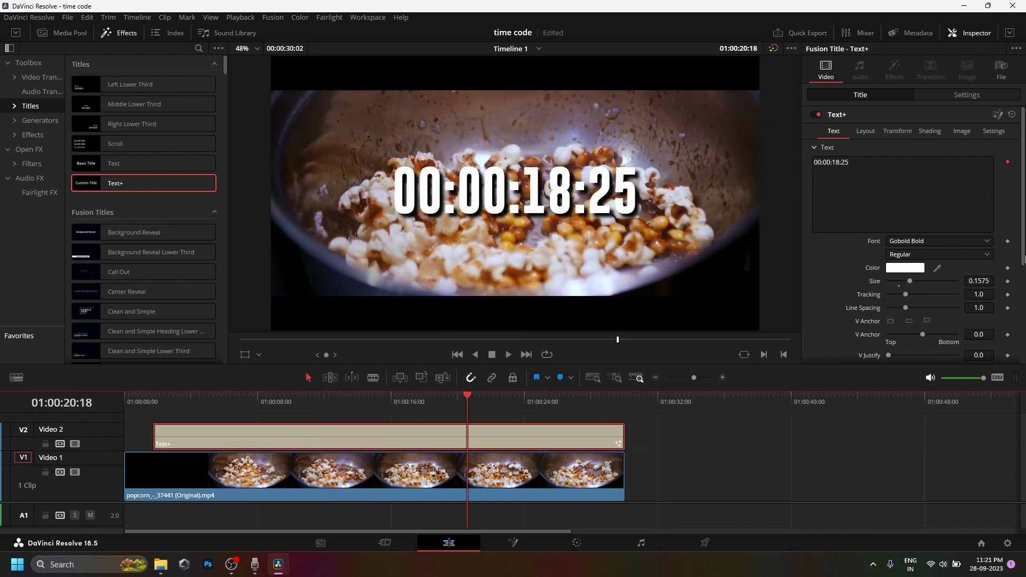
# Set Write On to 0.2–0.722 so the timecode reads like 00:26, then scrub to the clip end.
pyautogui.scroll(-5, 833, 277)
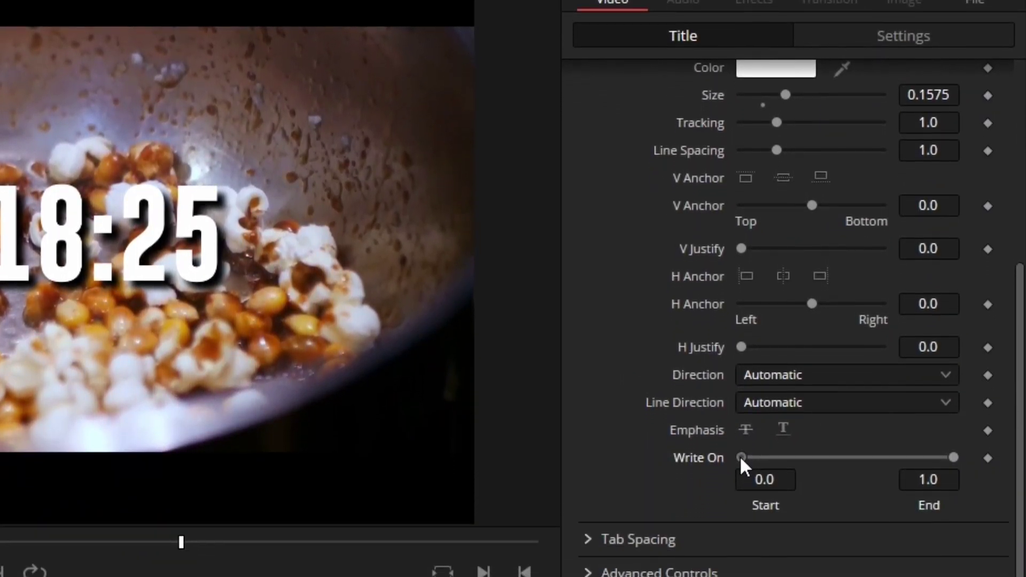
pyautogui.moveTo(741, 490); pyautogui.dragTo(756, 491)
pyautogui.moveTo(764, 398); pyautogui.dragTo(780, 399)
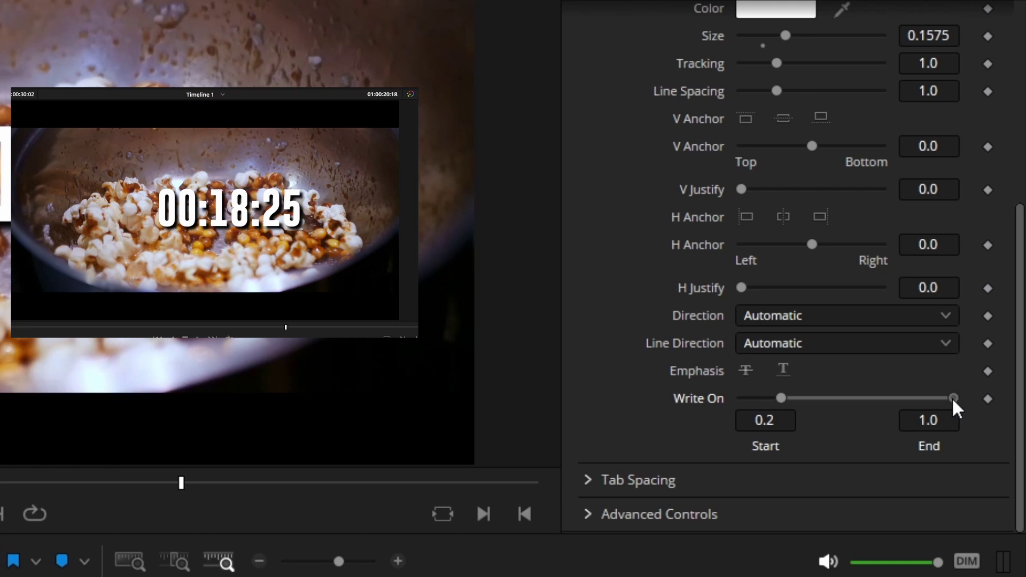
pyautogui.moveTo(920, 400); pyautogui.dragTo(897, 401)
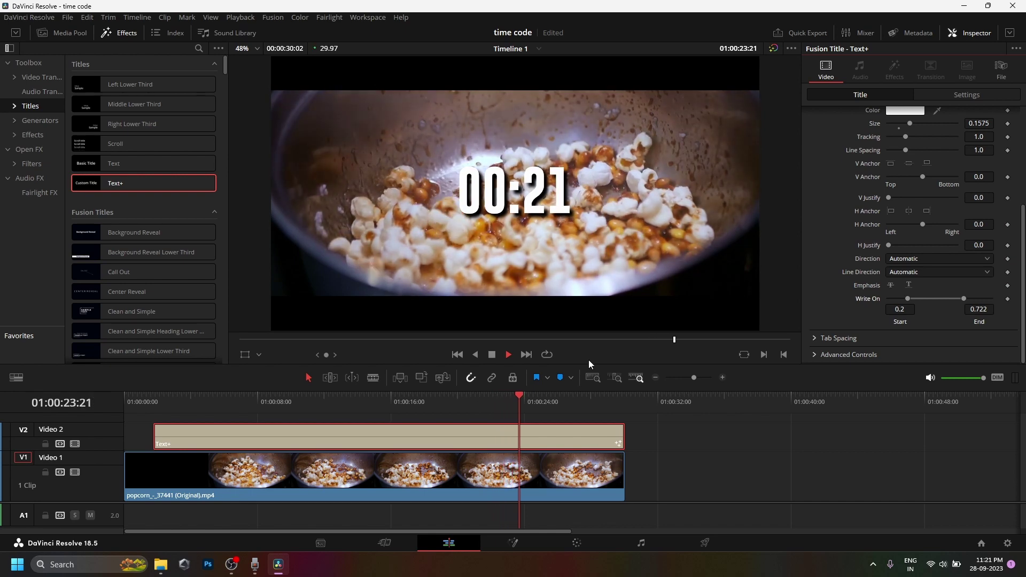
pyautogui.hotkey('ctrl', '-')
pyautogui.moveTo(161, 398)
pyautogui.mouseDown()
pyautogui.moveTo(357, 426)
pyautogui.moveTo(348, 426)
pyautogui.mouseUp()
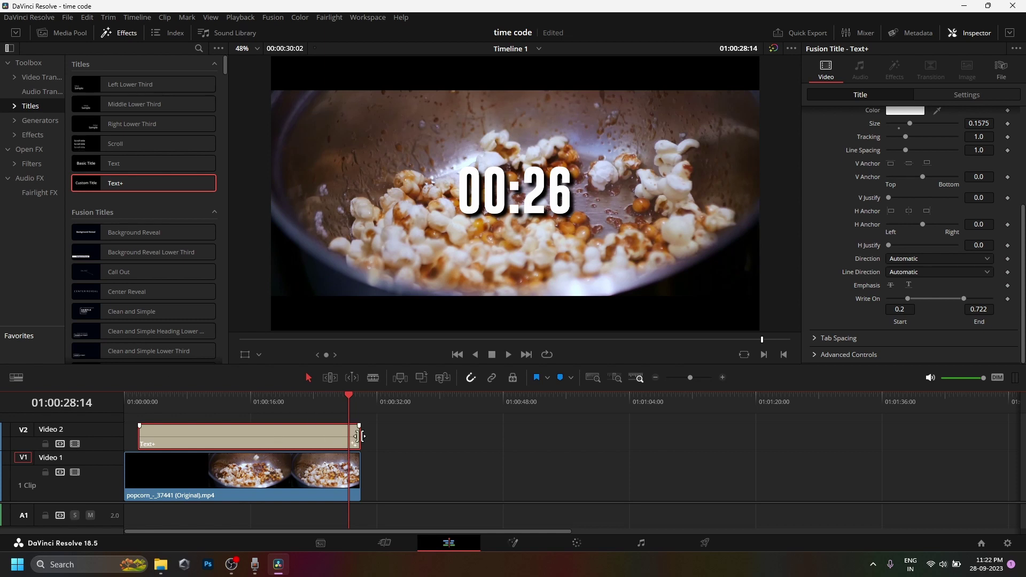
# Trim the Text+ clip's end to just before the two-minute mark and preview the countdown.
pyautogui.moveTo(358, 437)
pyautogui.mouseDown()
pyautogui.moveTo(682, 461)
pyautogui.moveTo(955, 463)
pyautogui.mouseUp()
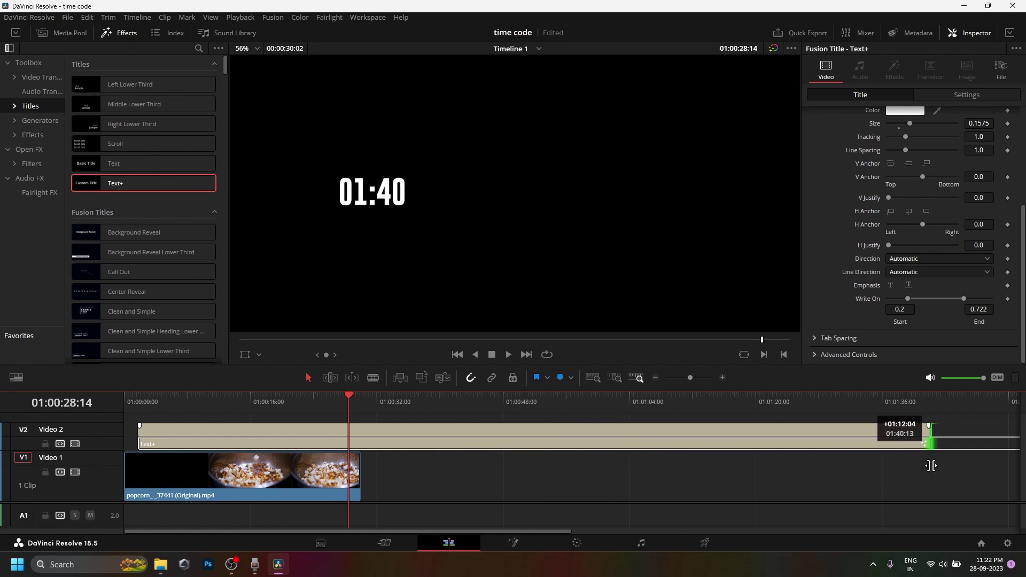
pyautogui.moveTo(954, 463); pyautogui.dragTo(979, 461)
pyautogui.press('space')
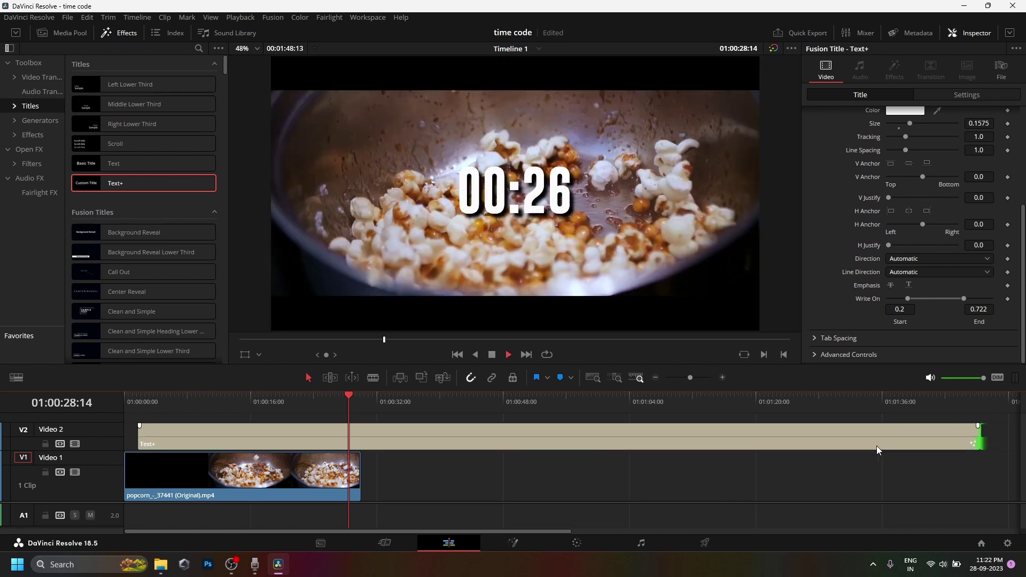
pyautogui.scroll(-2, 836, 468)
pyautogui.press('space')
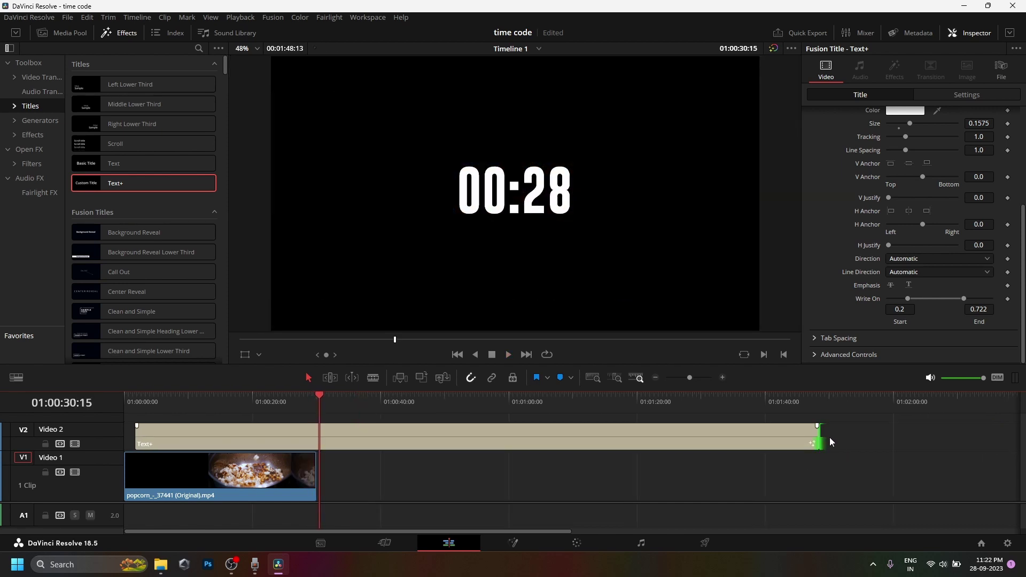
pyautogui.moveTo(817, 434); pyautogui.dragTo(906, 434)
pyautogui.rightClick(464, 435)
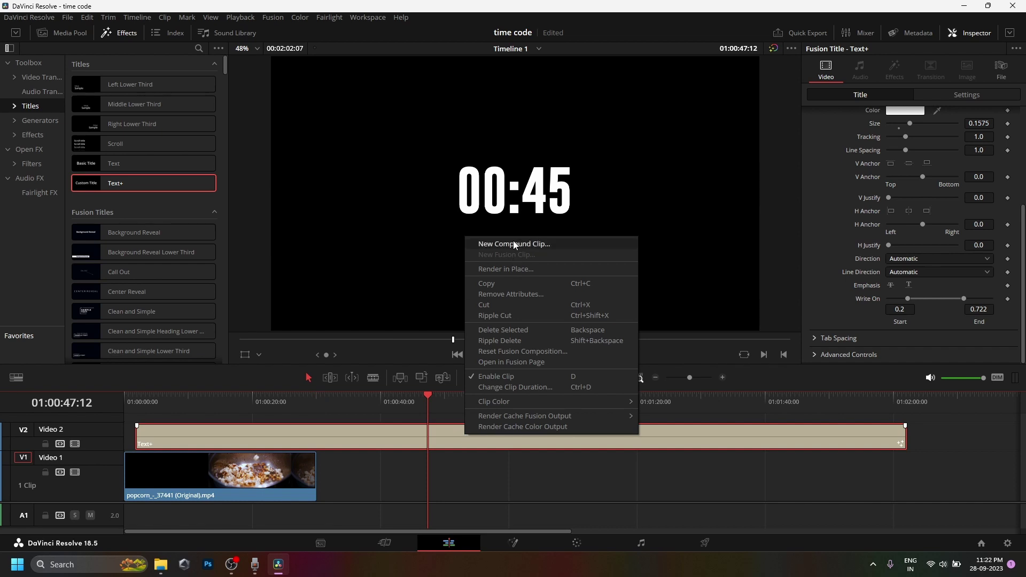
# Turn the Text+ clip into a compound clip named 'time code' and extend its end.
pyautogui.click(450, 435)
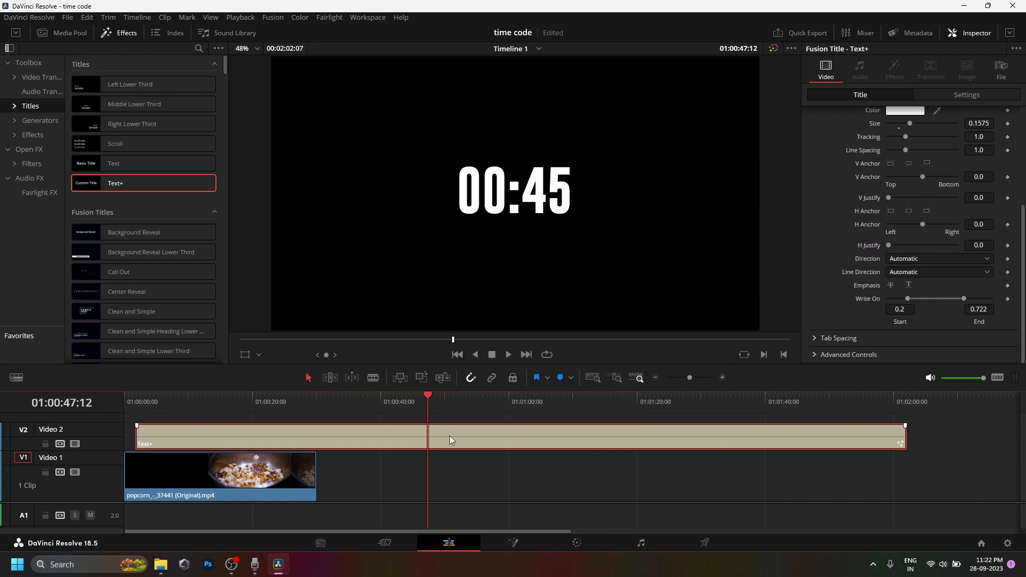
pyautogui.rightClick(331, 432)
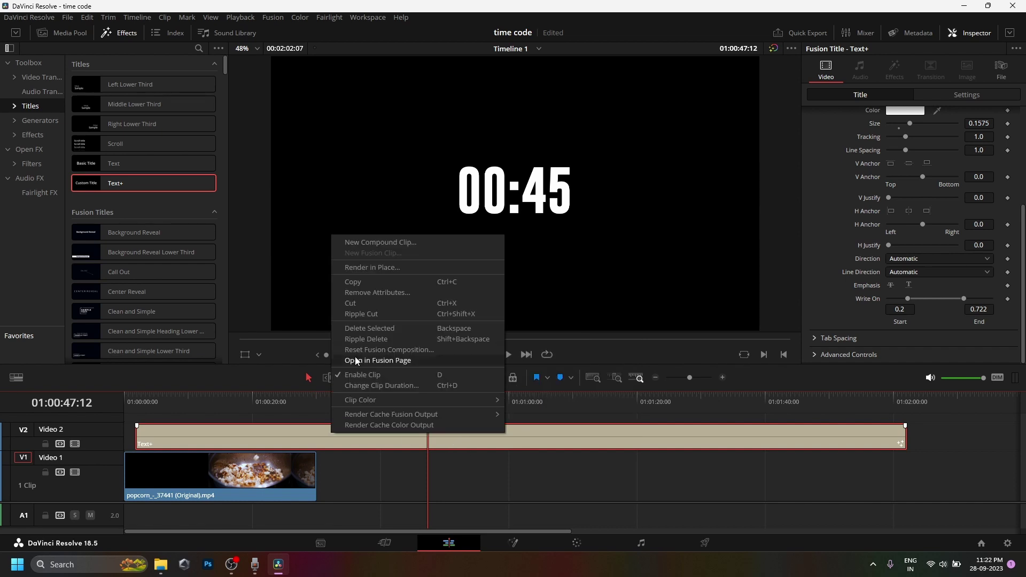
pyautogui.click(379, 243)
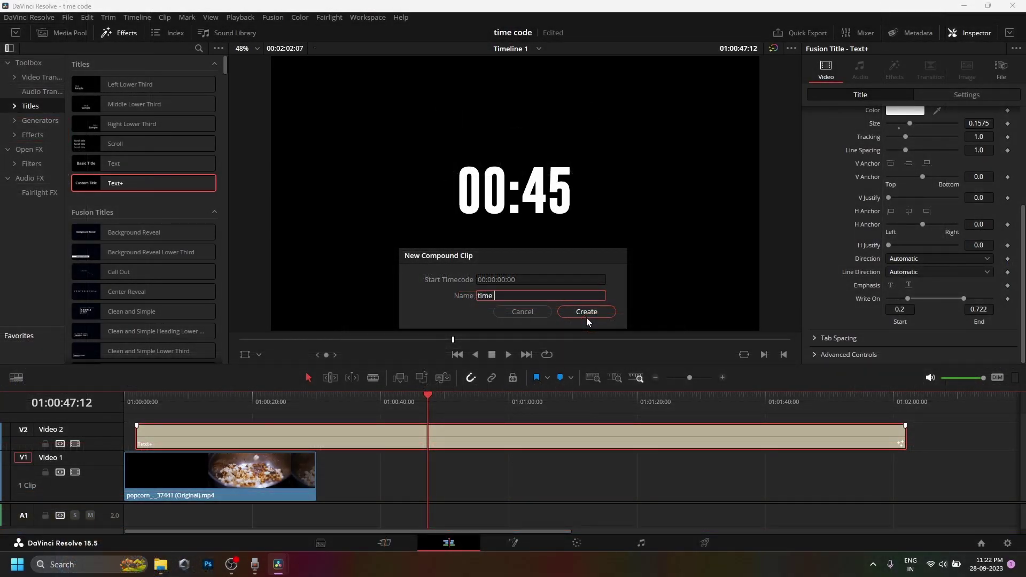
pyautogui.write('code')
pyautogui.click(586, 313)
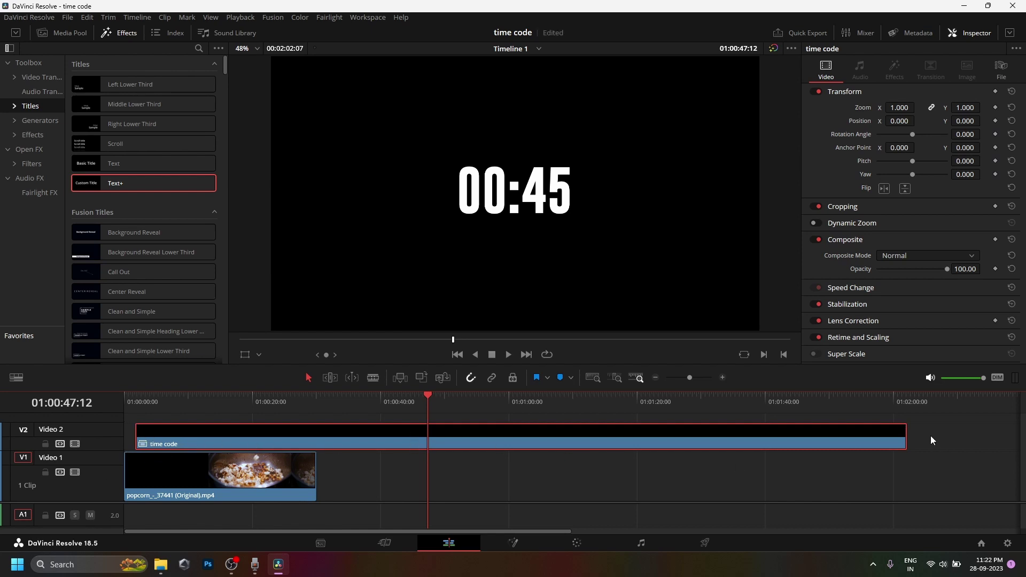
pyautogui.moveTo(903, 434); pyautogui.dragTo(977, 438)
# Enable Retime Controls on the time code clip and park the playhead about five seconds in.
pyautogui.click(150, 436)
pyautogui.scroll(2, 373, 484)
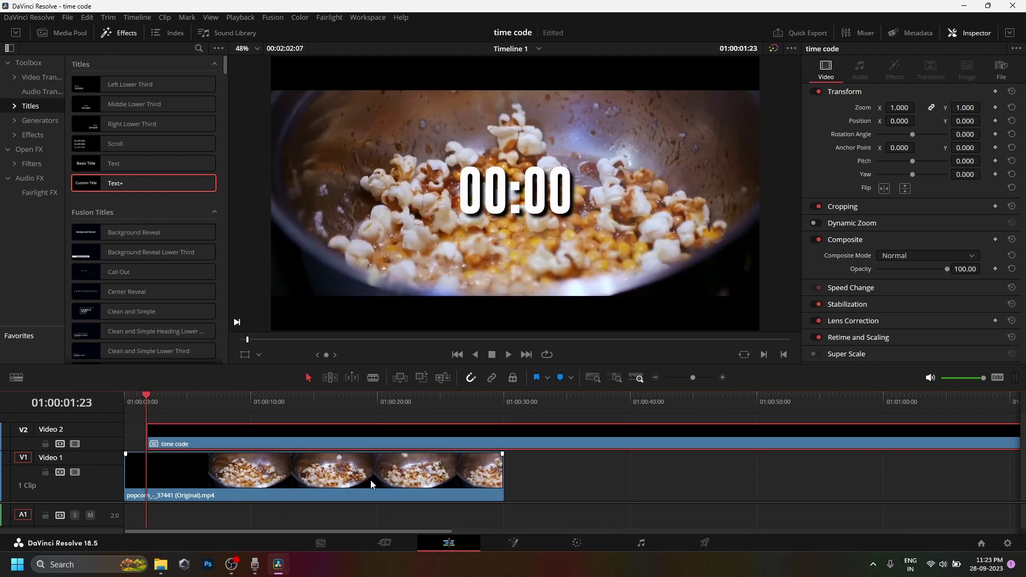
pyautogui.rightClick(400, 447)
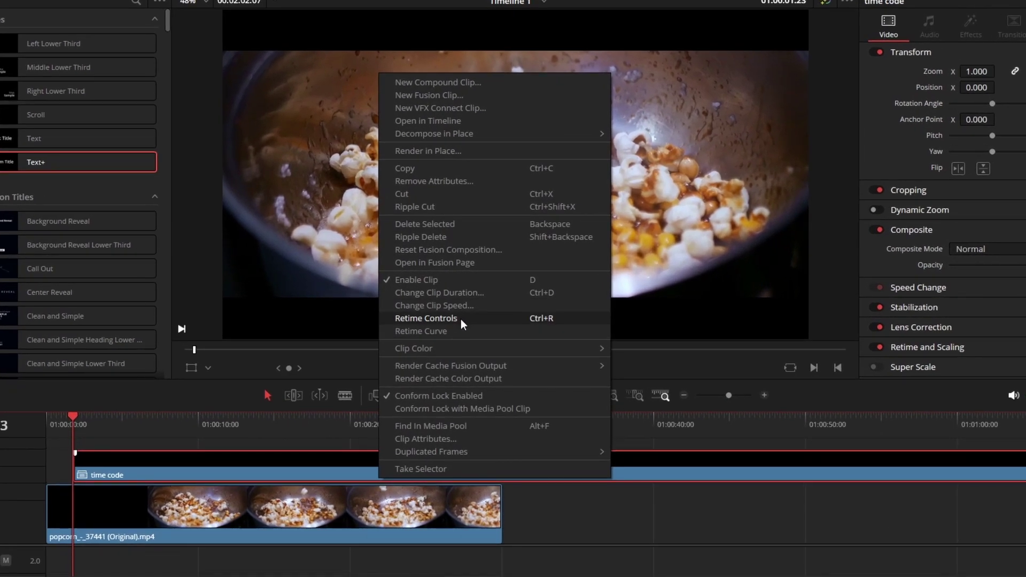
pyautogui.click(426, 319)
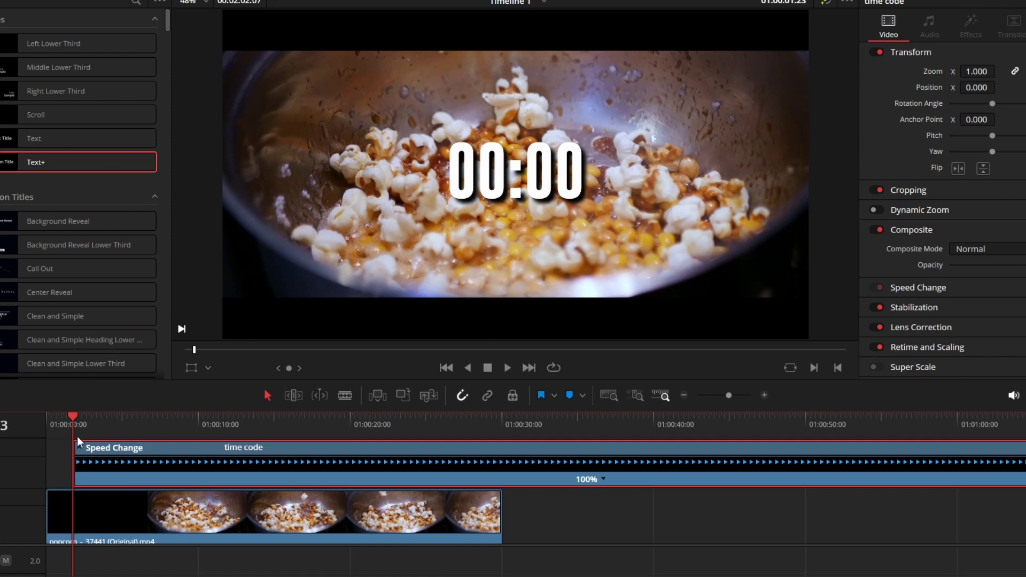
pyautogui.moveTo(69, 425)
pyautogui.mouseDown()
pyautogui.moveTo(212, 400)
pyautogui.moveTo(195, 407)
pyautogui.mouseUp()
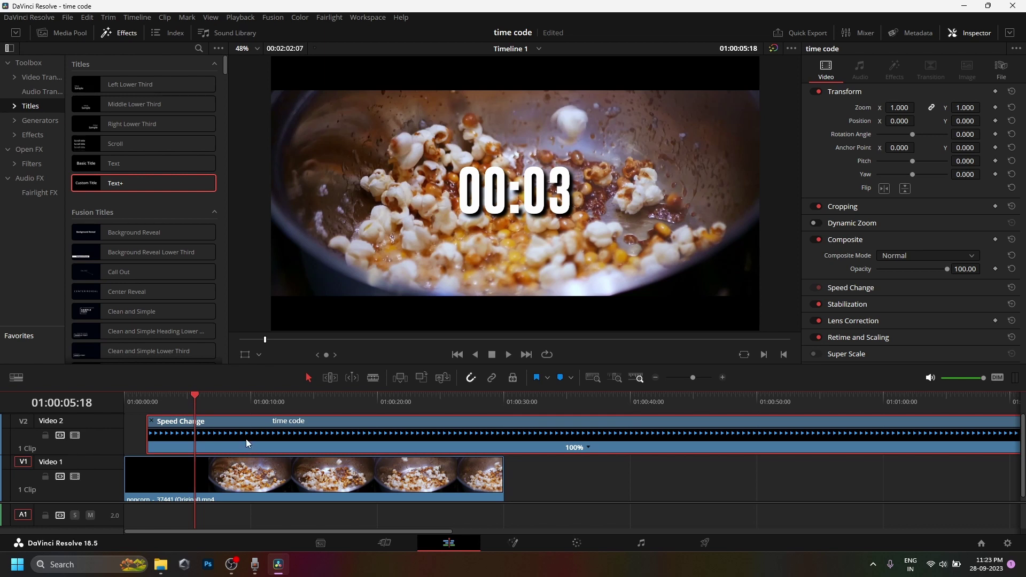
pyautogui.click(591, 447)
# Add two speed points on the time code clip, one near its start and one near its end.
pyautogui.click(633, 461)
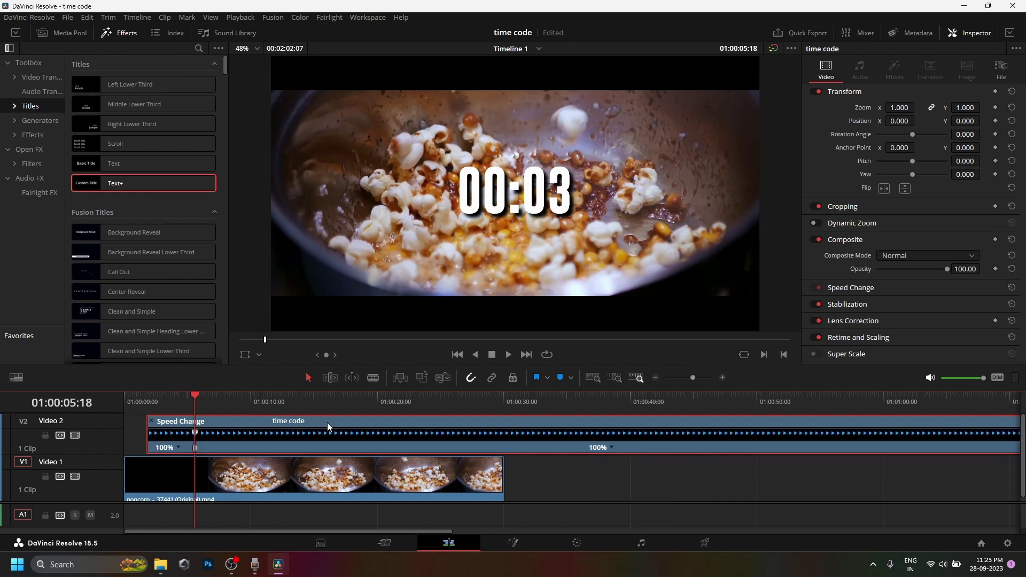
pyautogui.moveTo(198, 396); pyautogui.dragTo(461, 421)
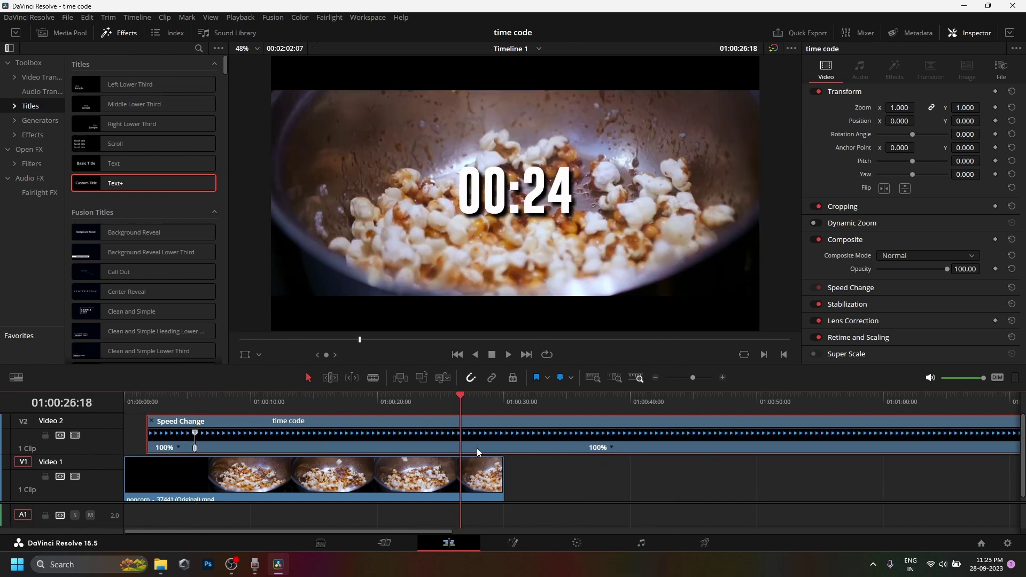
pyautogui.scroll(-2, 473, 445)
pyautogui.moveTo(264, 393); pyautogui.dragTo(676, 430)
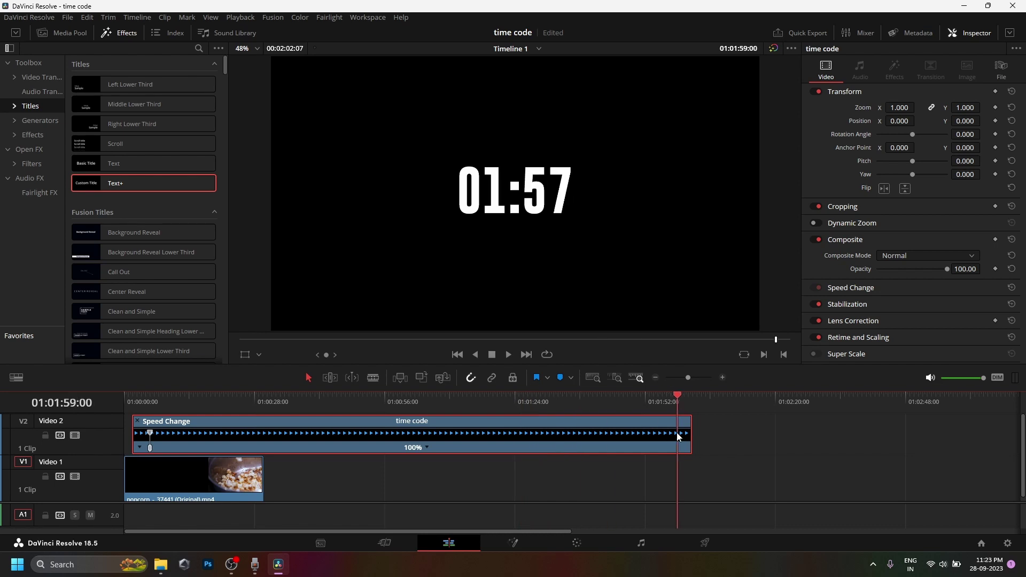
pyautogui.press('space')
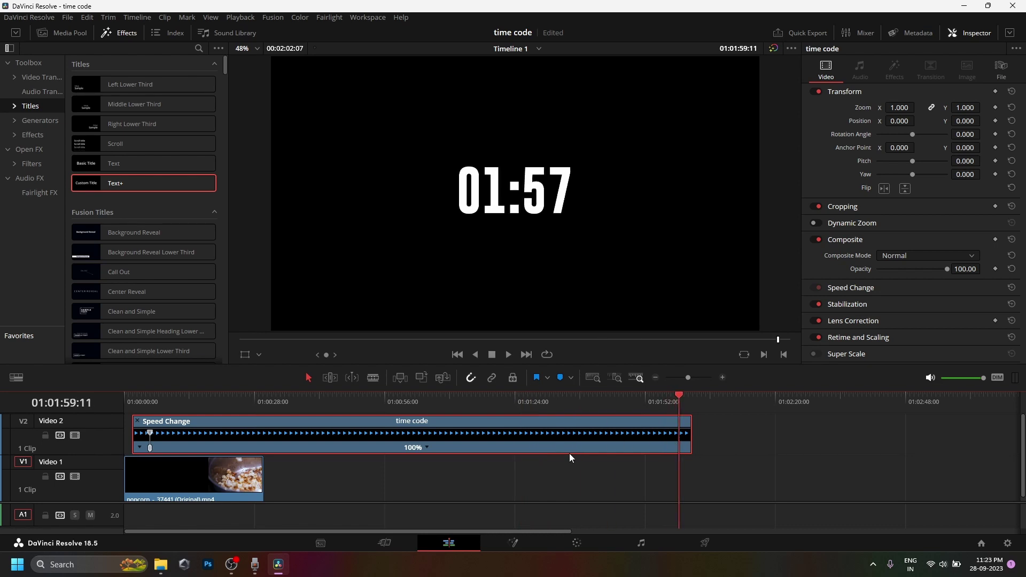
pyautogui.click(430, 452)
pyautogui.click(454, 461)
pyautogui.moveTo(679, 449); pyautogui.dragTo(668, 453)
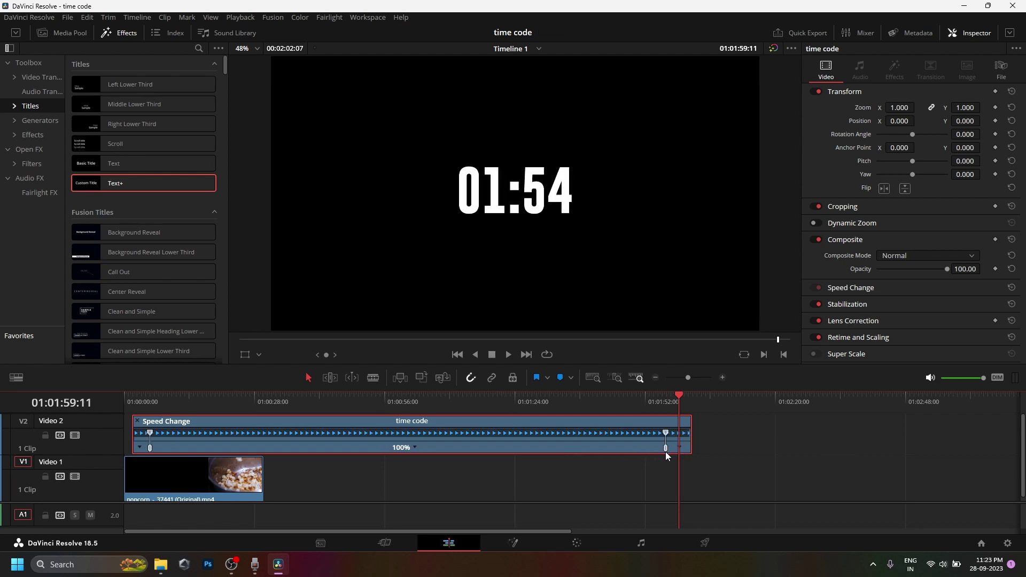
# Speed the countdown up to 526% so it ends with the popcorn clip, then play from the start.
pyautogui.moveTo(677, 431); pyautogui.dragTo(248, 426)
pyautogui.moveTo(176, 405); pyautogui.dragTo(123, 405)
pyautogui.press('space')
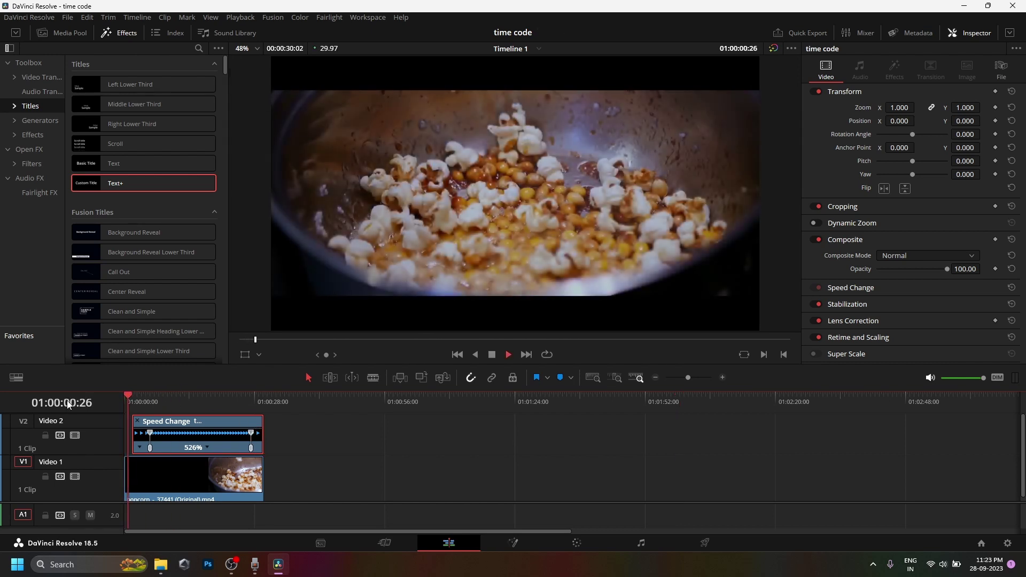